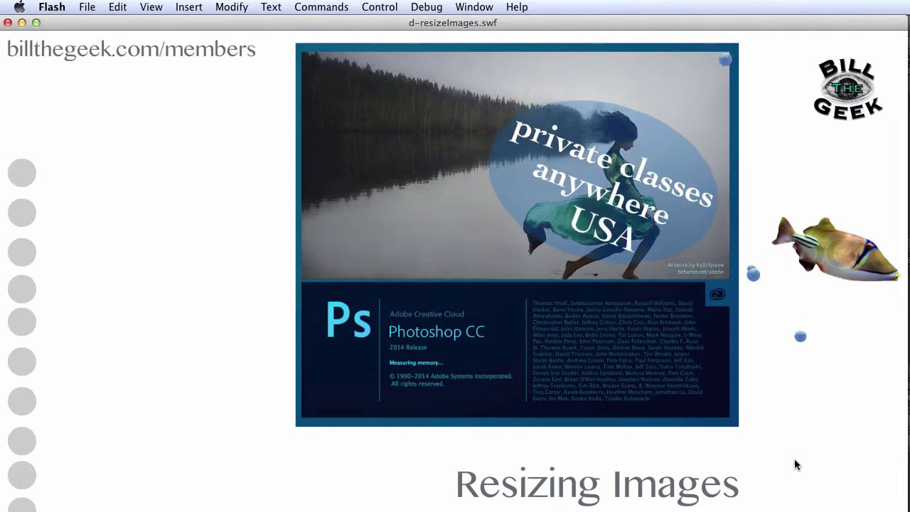
Close the d-resizeImages.swf presentation and move the Adobe Bridge window away to uncover the Photoshop workspace
click(36, 23)
key(super+w)
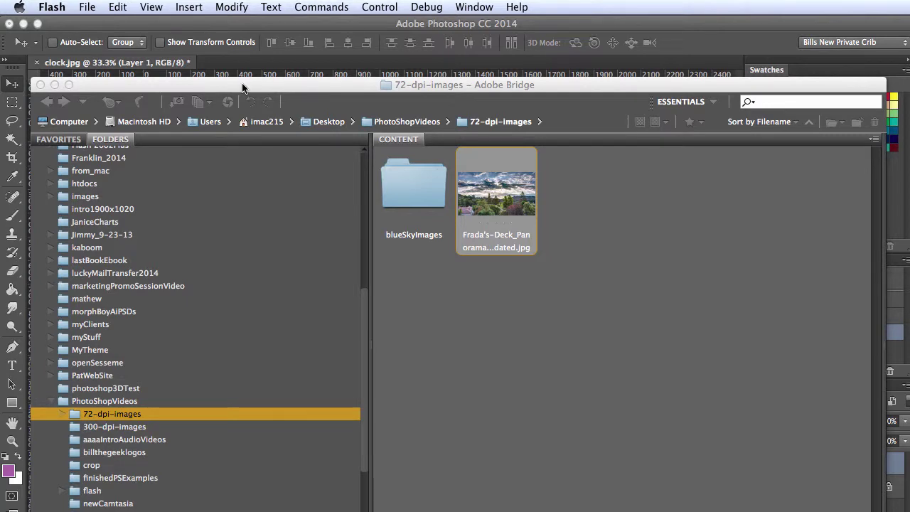
drag(242, 87, 440, 508)
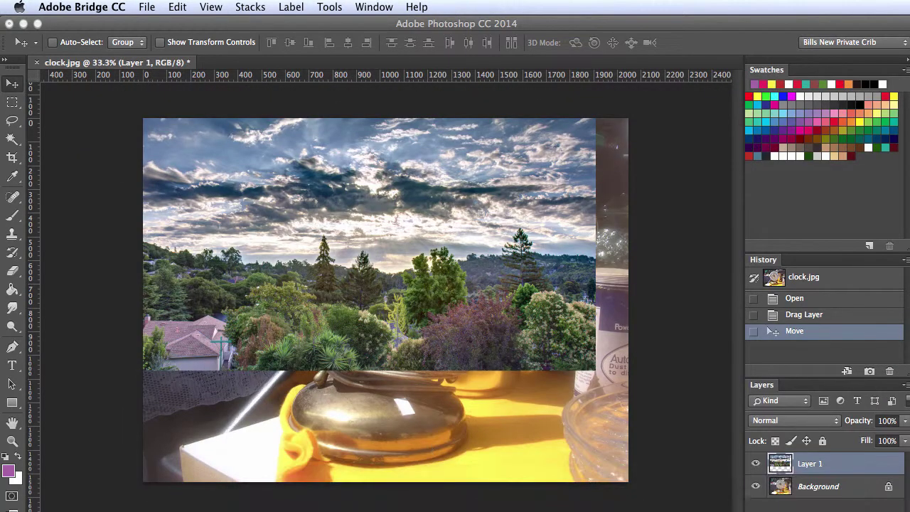
Close clock.jpg without saving and open the deck panorama JPG from the 72-dpi-images folder
click(35, 64)
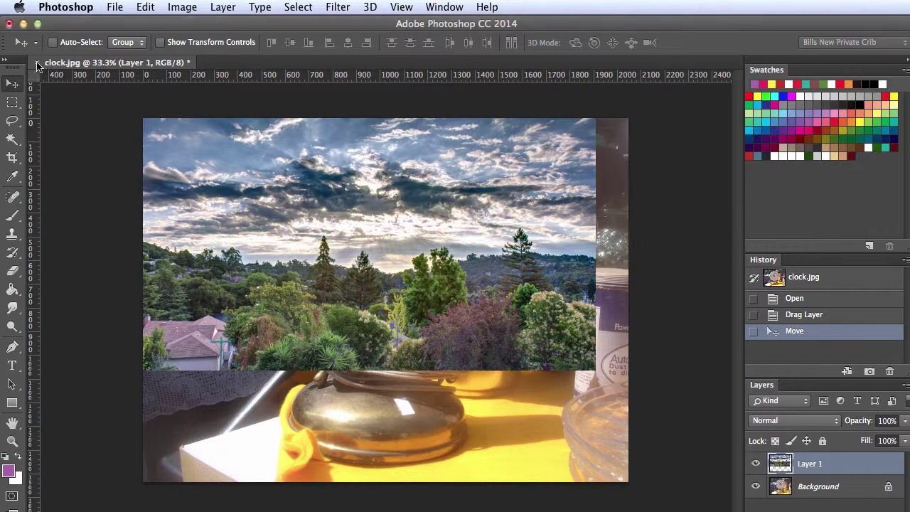
click(37, 63)
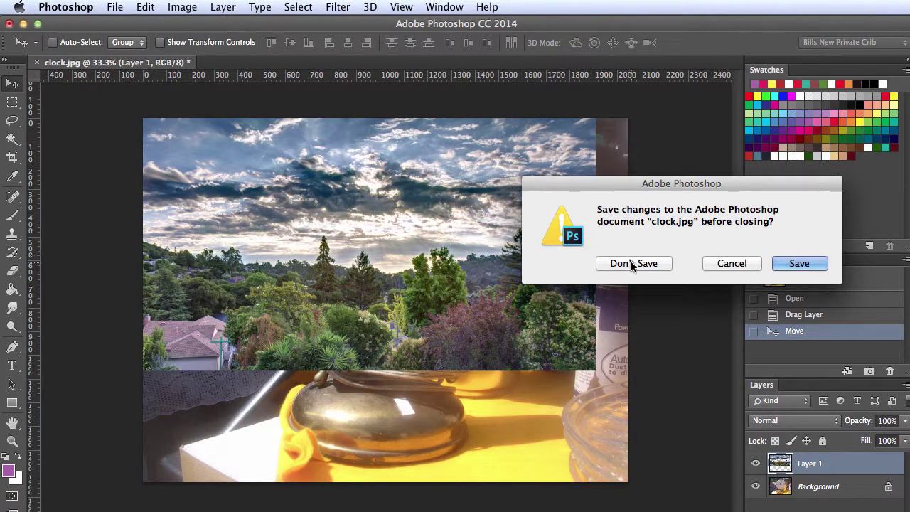
click(633, 263)
drag(707, 110, 190, 66)
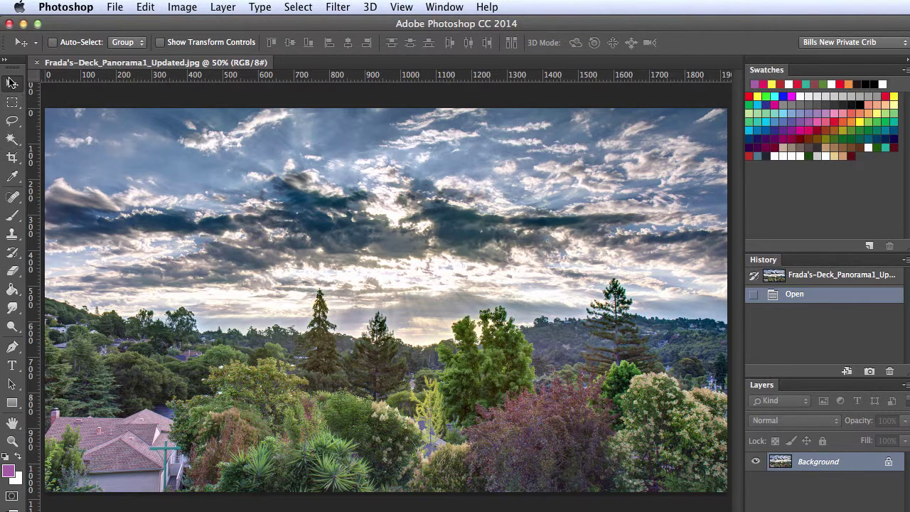
Set the panorama's image width to 700 pixels with the aspect ratio constrained
double_click(13, 425)
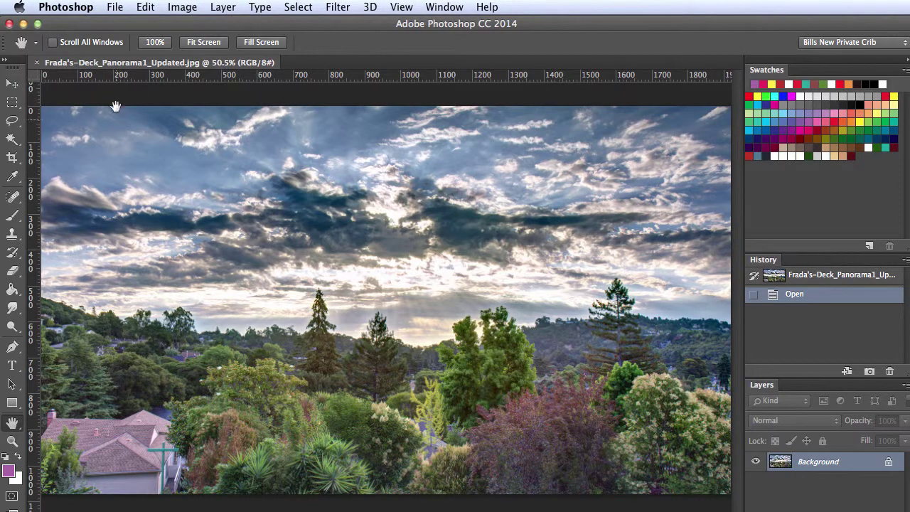
double_click(12, 442)
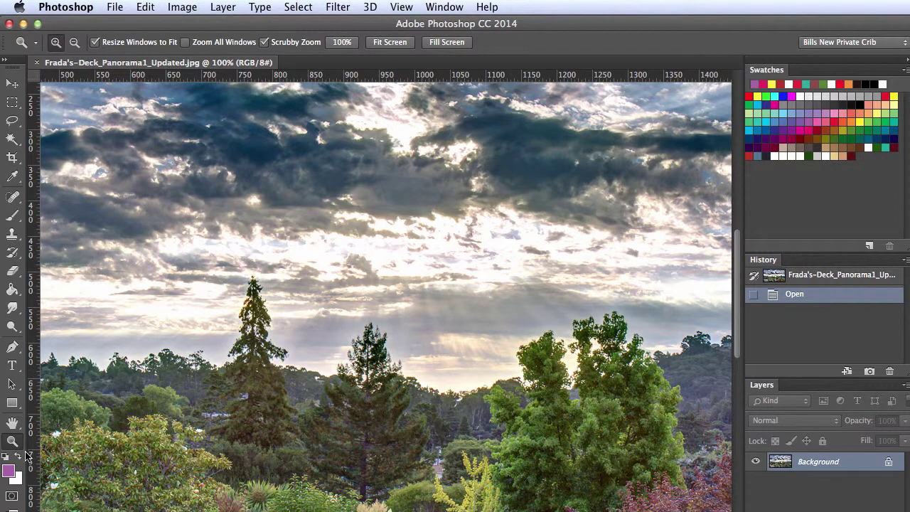
double_click(12, 423)
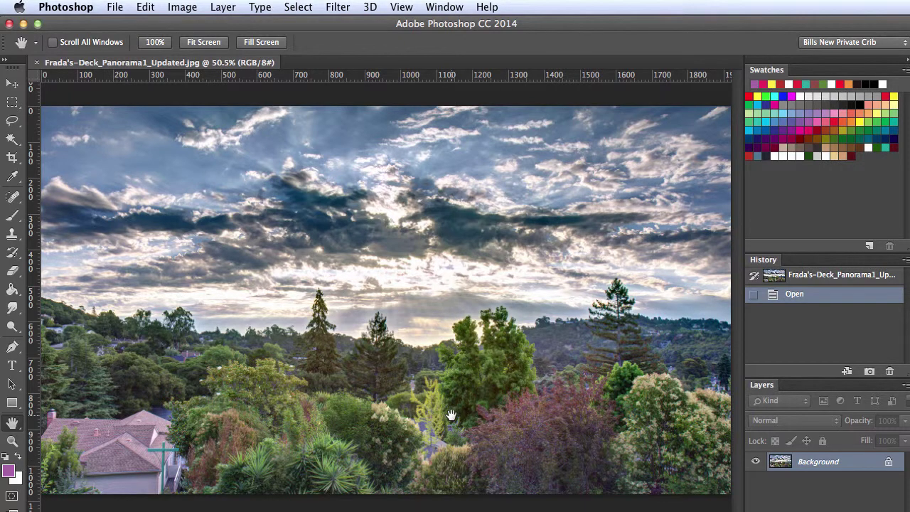
click(114, 7)
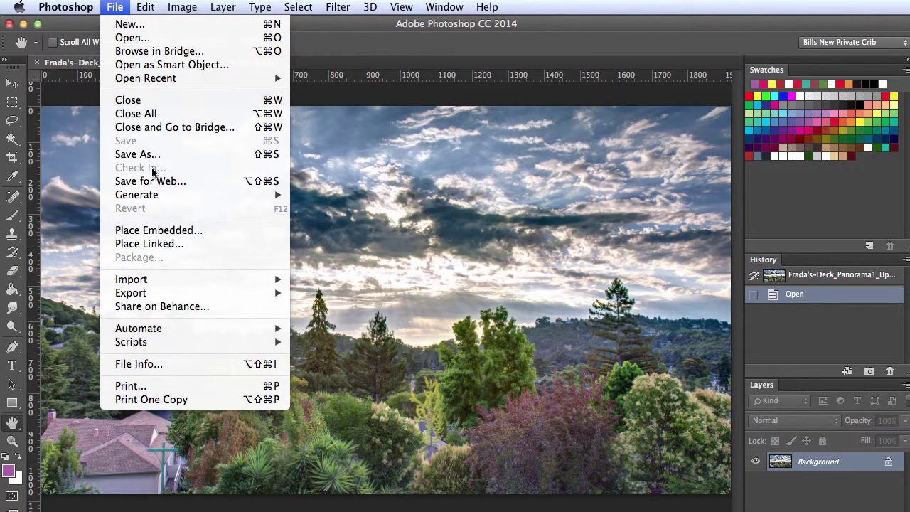
mouse_move(186, 7)
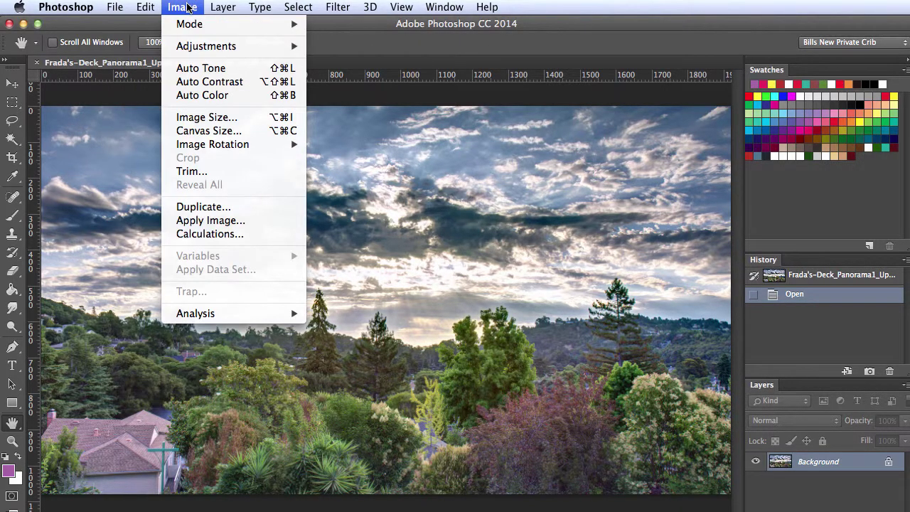
click(198, 118)
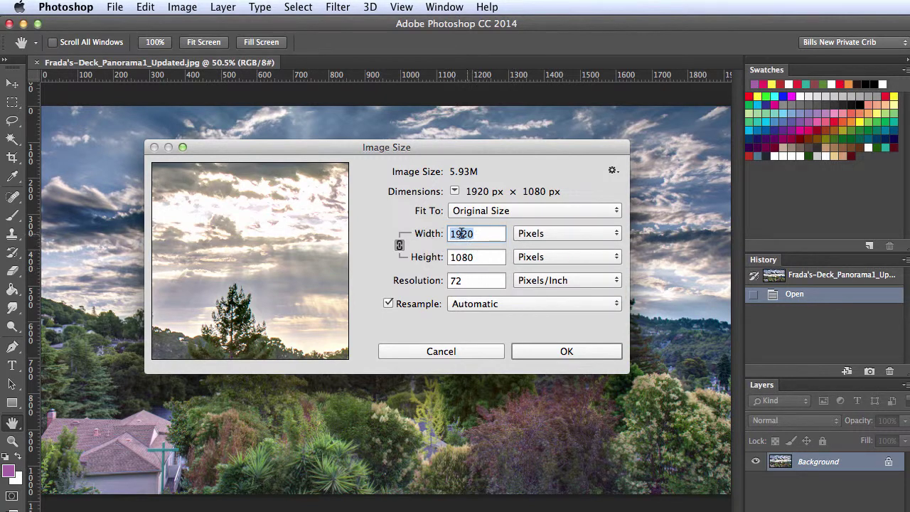
text(7)
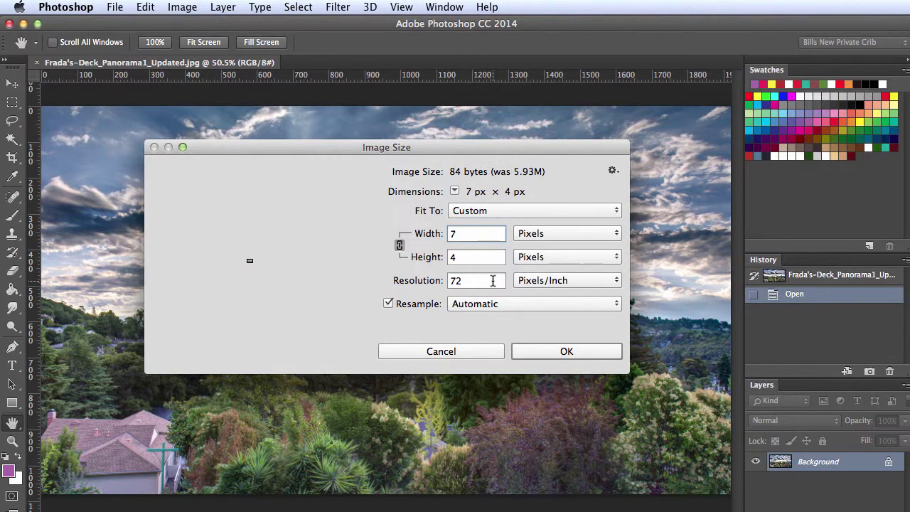
text(00)
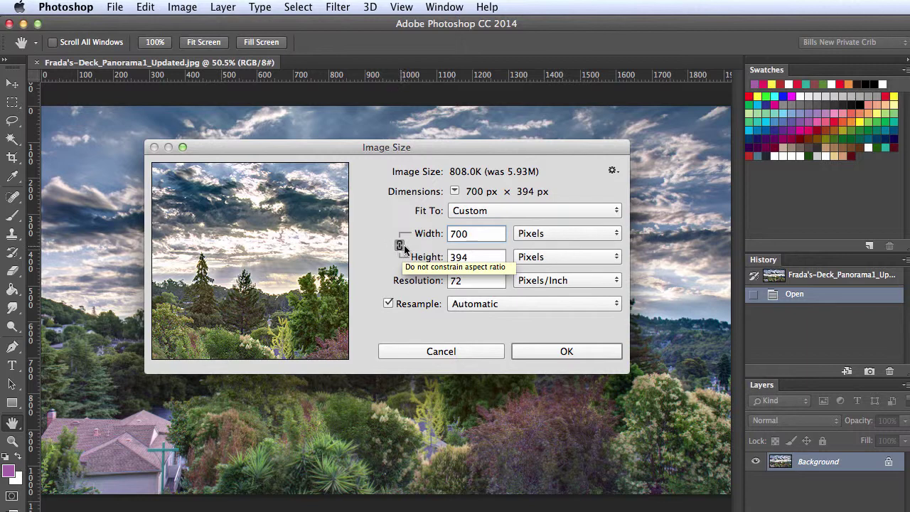
Unlink width from height, set the image height to 400 pixels, and apply the resize
double_click(468, 233)
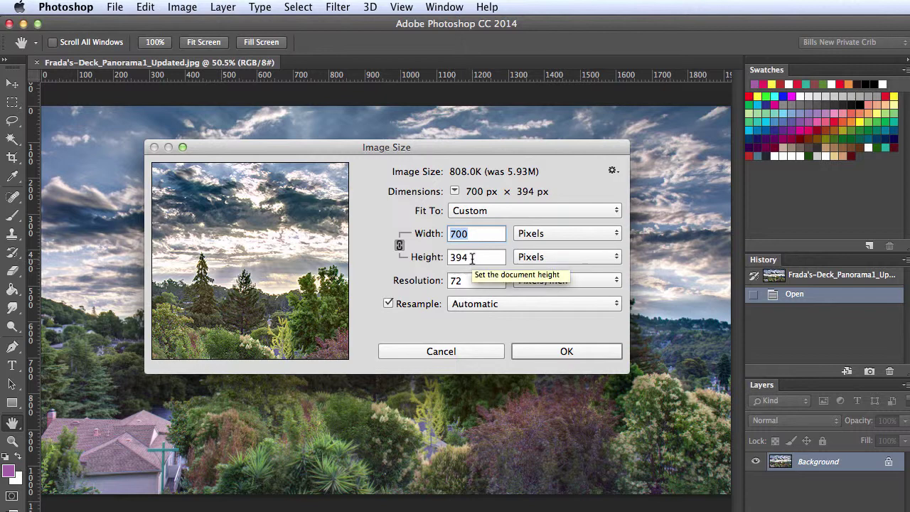
click(401, 246)
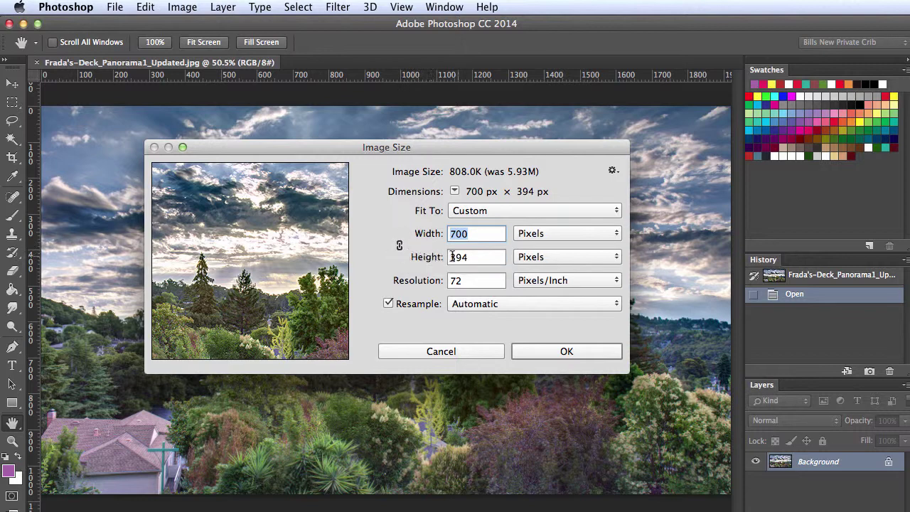
drag(467, 258, 451, 258)
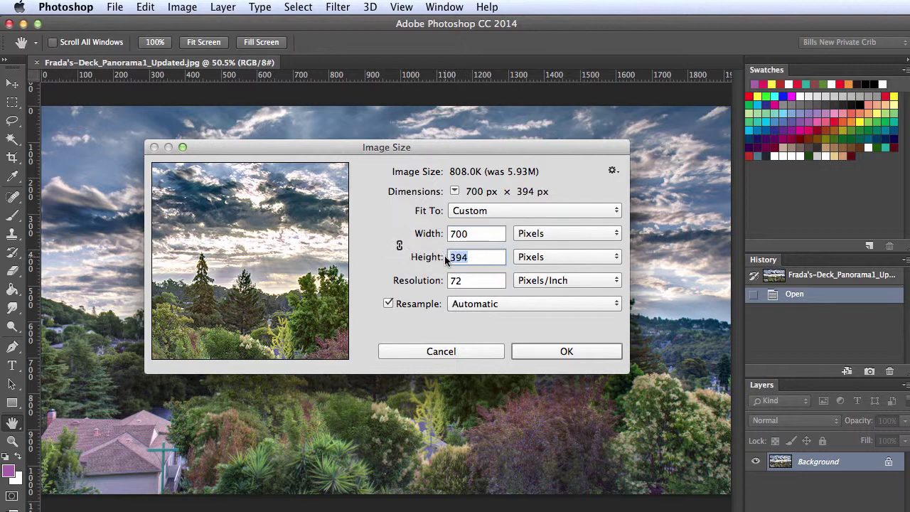
text(400)
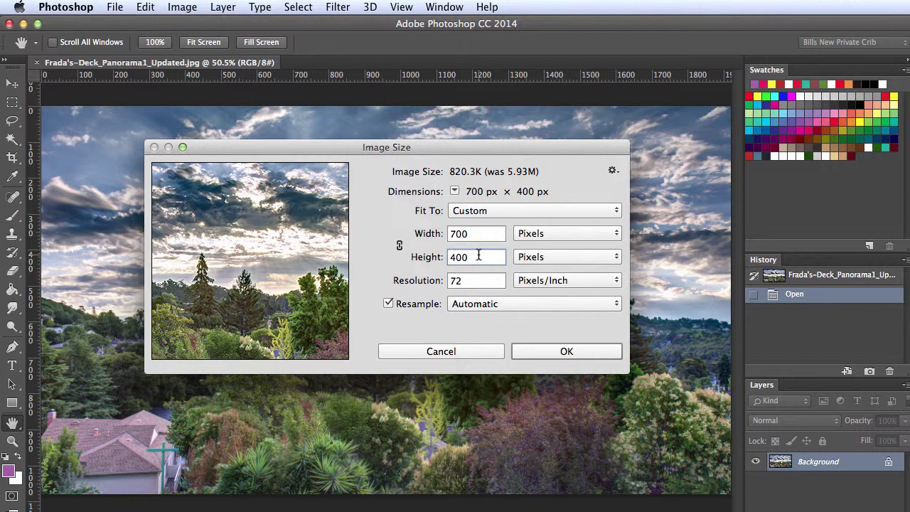
click(567, 353)
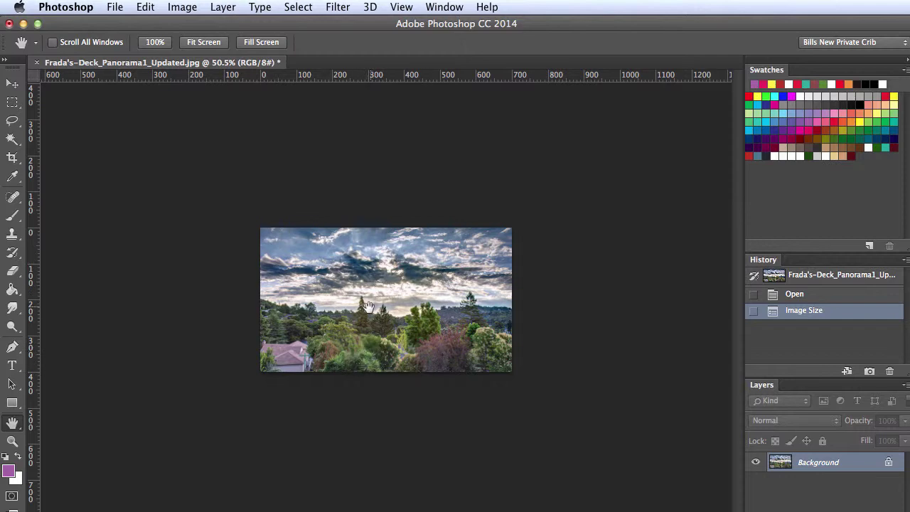
Unlock the Background into a regular layer and rename it "trees"
double_click(11, 424)
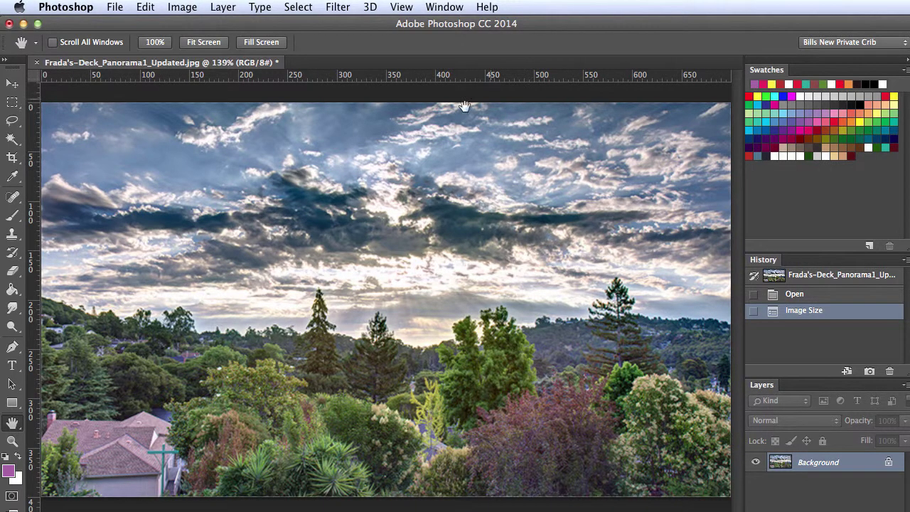
double_click(13, 442)
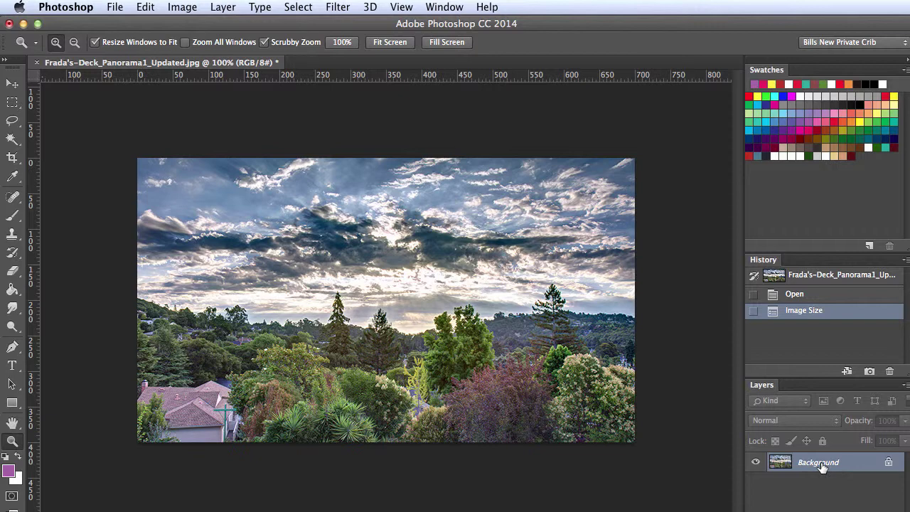
click(889, 463)
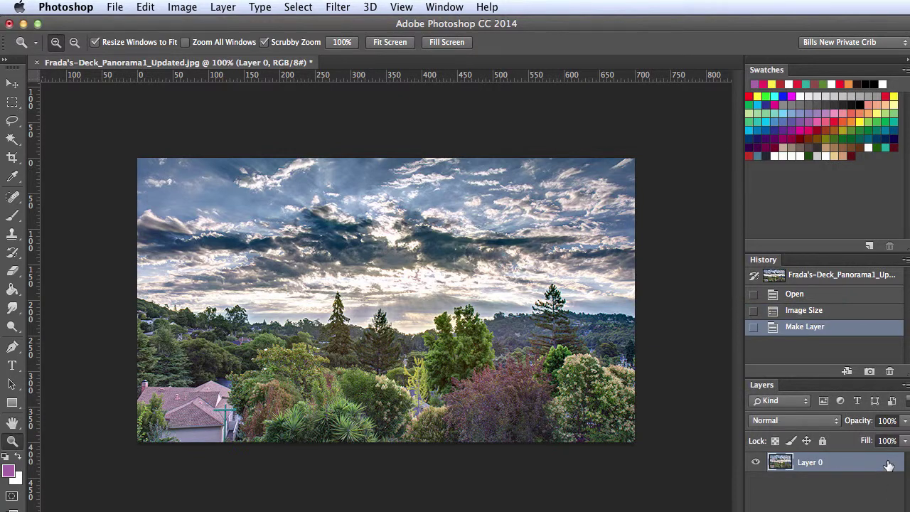
double_click(811, 463)
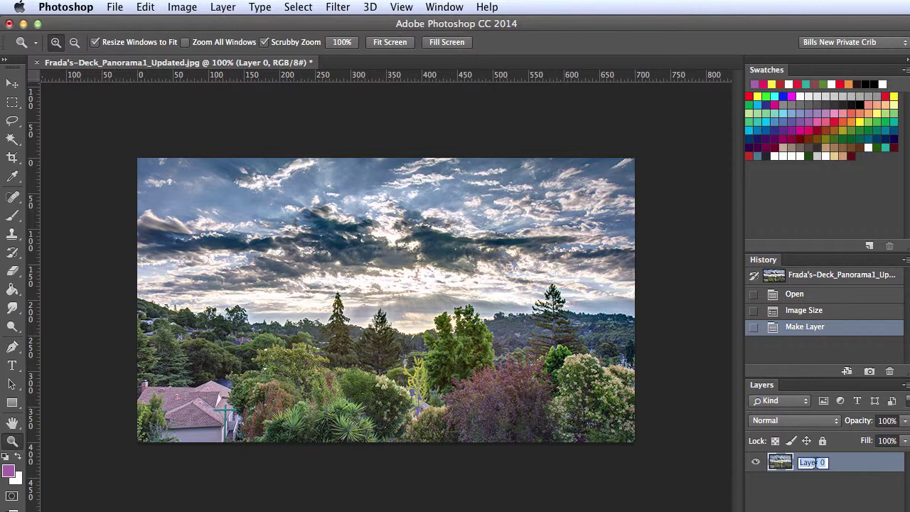
text(trees)
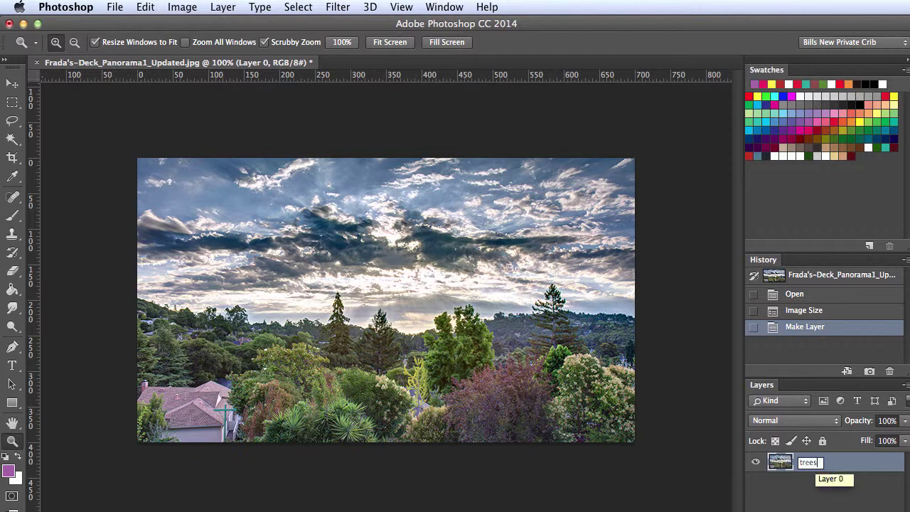
key(Return)
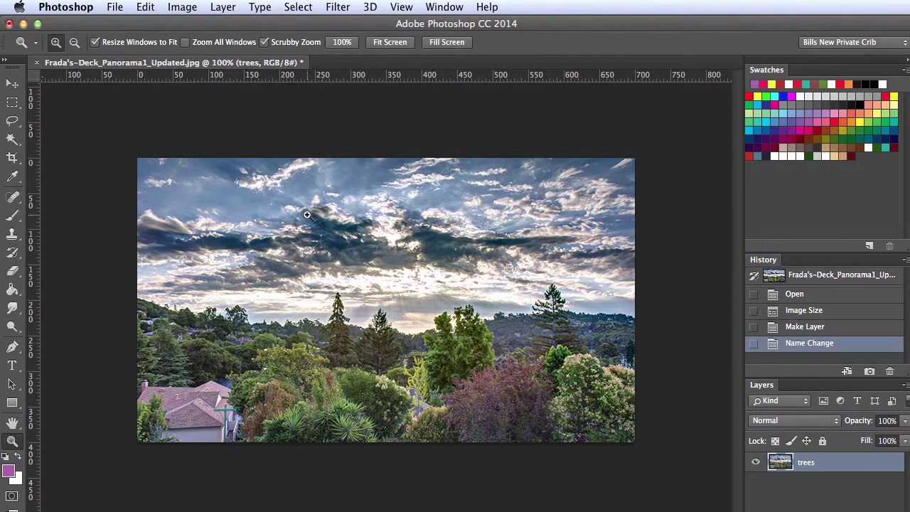
Free Transform the trees layer, scaling it to about 55% and placing it near the middle of the canvas
click(146, 7)
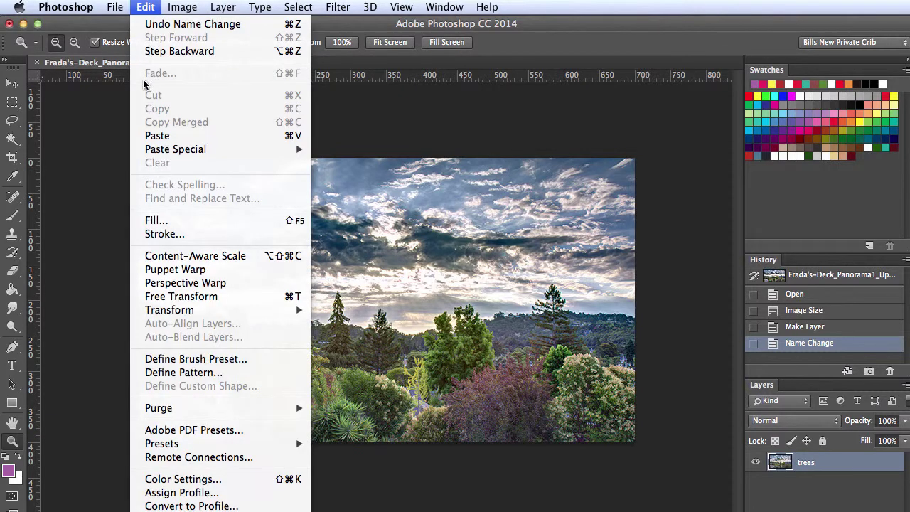
click(191, 298)
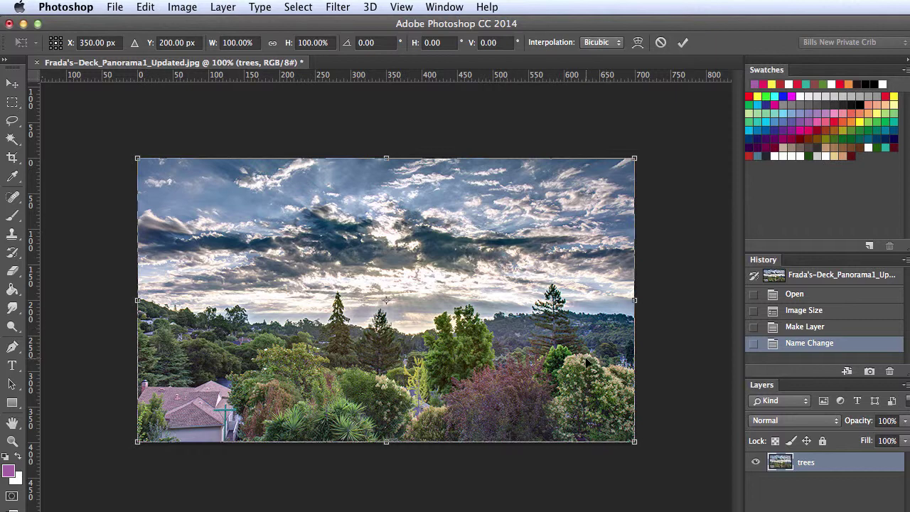
drag(635, 300, 436, 294)
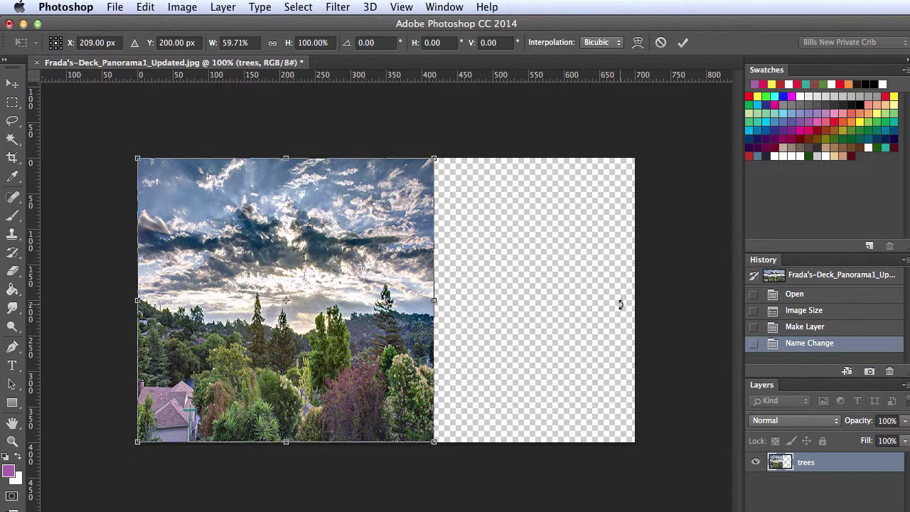
key(super+z)
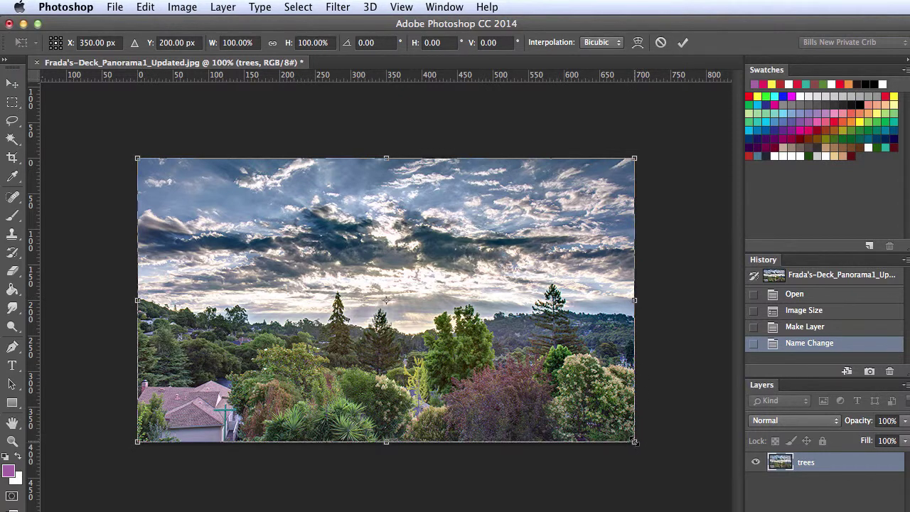
drag(635, 441, 415, 300)
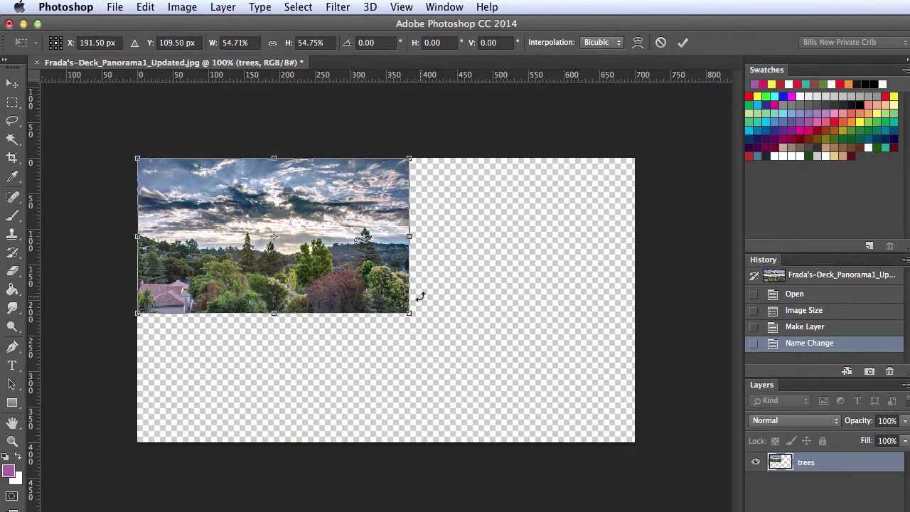
drag(353, 217, 456, 259)
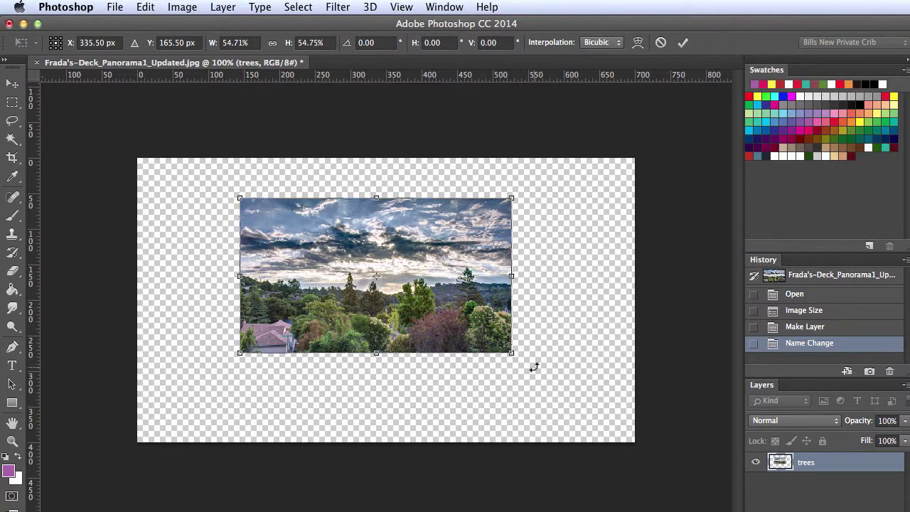
Rotate the trees layer to about -0.88 degrees around a reference point moved near its upper-right corner
drag(534, 367, 514, 356)
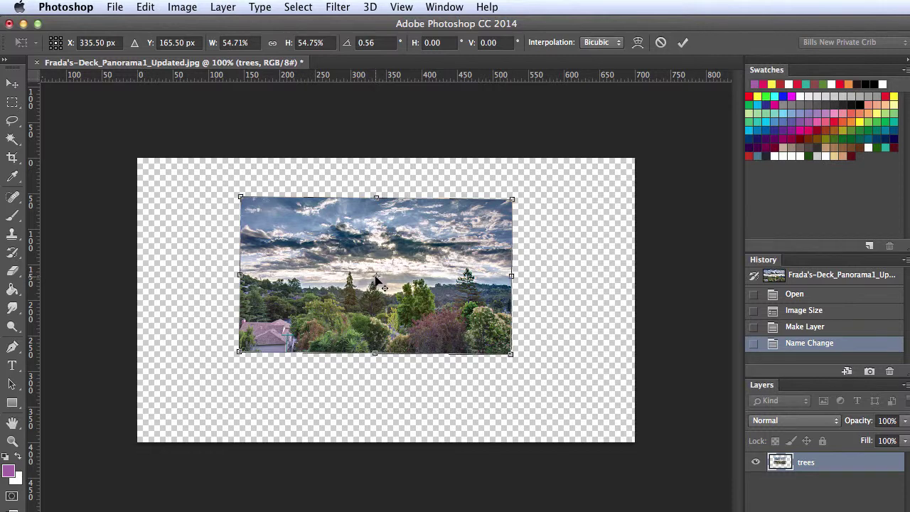
drag(376, 279, 501, 211)
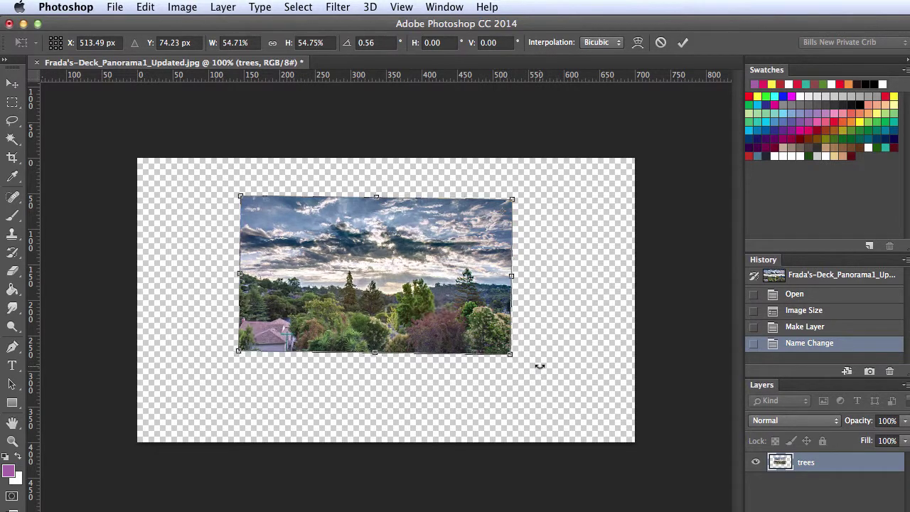
drag(540, 366, 474, 403)
mouse_move(536, 377)
mouse_down()
mouse_move(566, 321)
mouse_move(562, 349)
mouse_move(538, 379)
mouse_move(544, 371)
mouse_up()
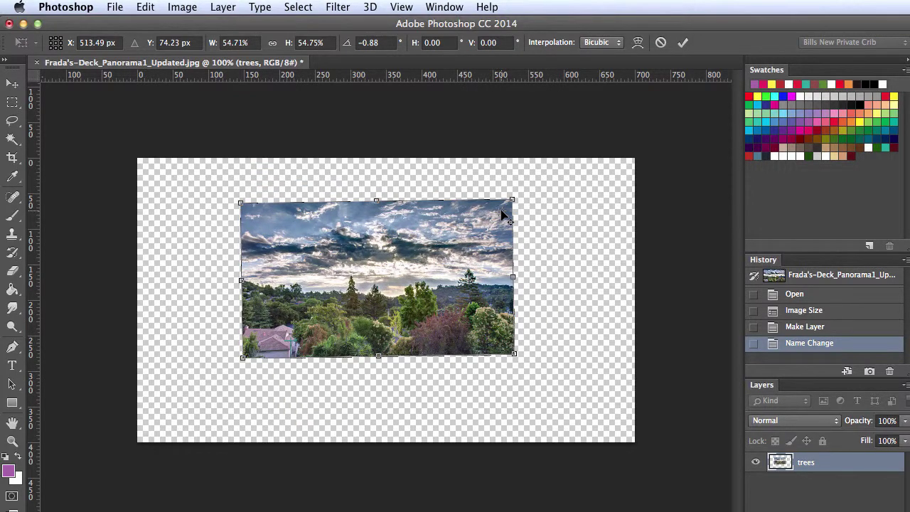
Return the reference point to the middle of the trees layer and scale the layer to about 34% wide by 33% high
drag(504, 209, 375, 282)
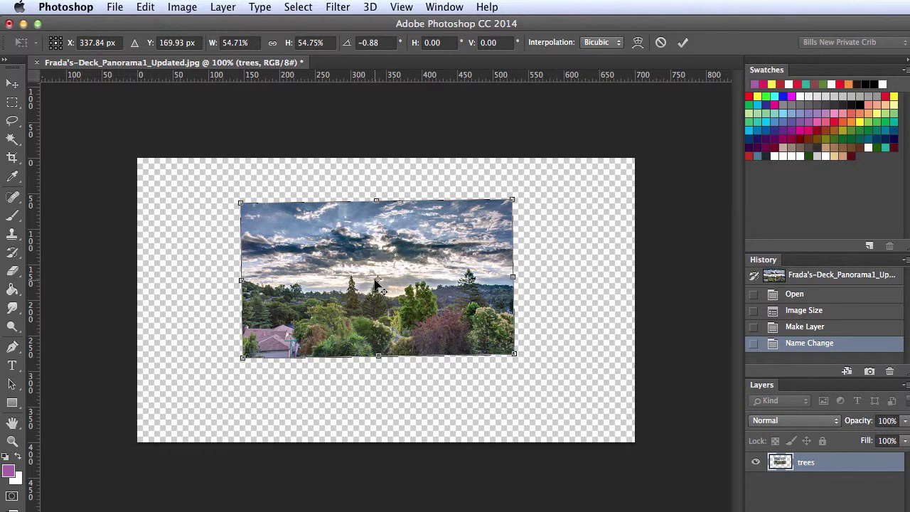
mouse_move(522, 359)
mouse_down()
mouse_move(518, 365)
mouse_move(527, 364)
mouse_up()
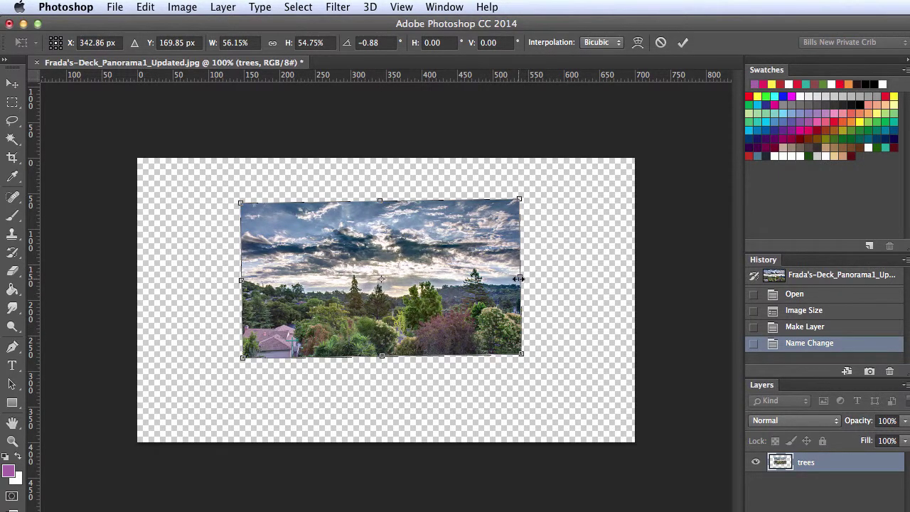
drag(523, 356, 409, 297)
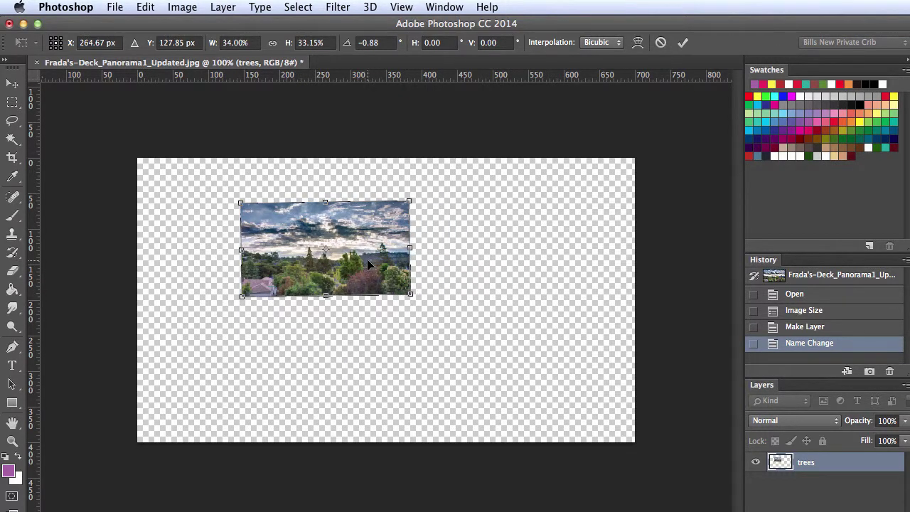
Move the trees layer to the right half of the canvas, then mirror and stretch it across its left edge to about 46% by 43%
drag(368, 261, 391, 311)
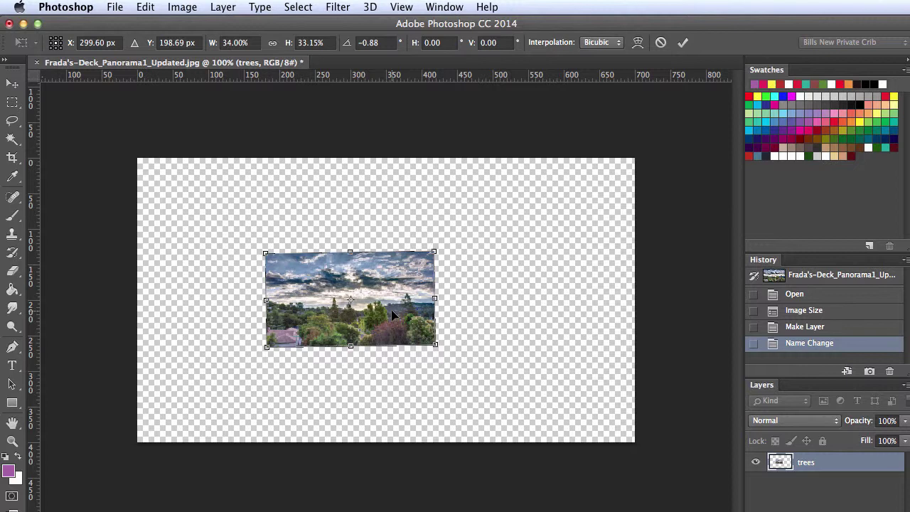
drag(391, 315, 535, 315)
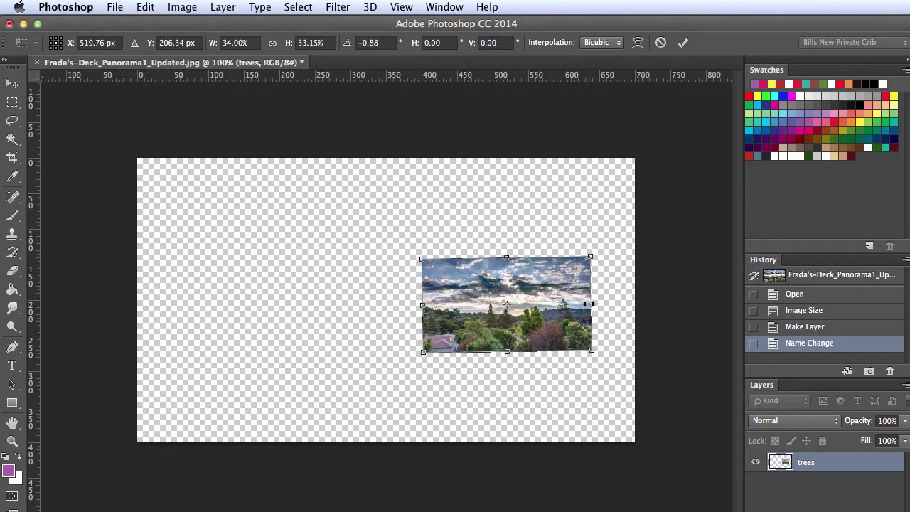
drag(593, 305, 547, 310)
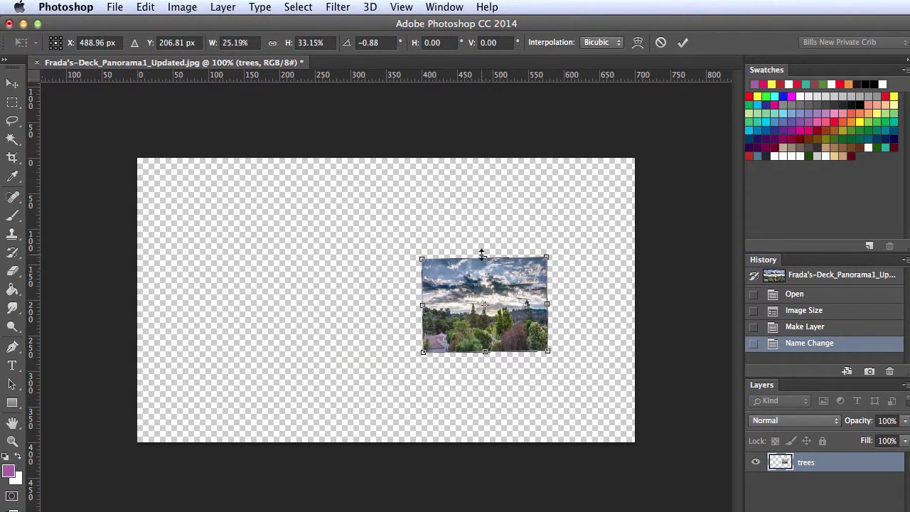
drag(480, 250, 483, 230)
drag(552, 297, 194, 294)
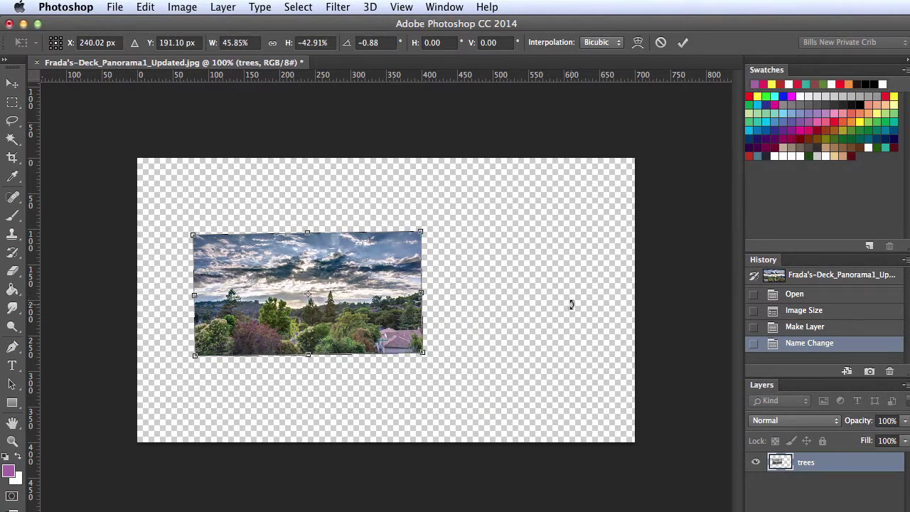
Place the mirrored trees layer near the middle of the canvas and commit the transformation
drag(337, 278, 418, 281)
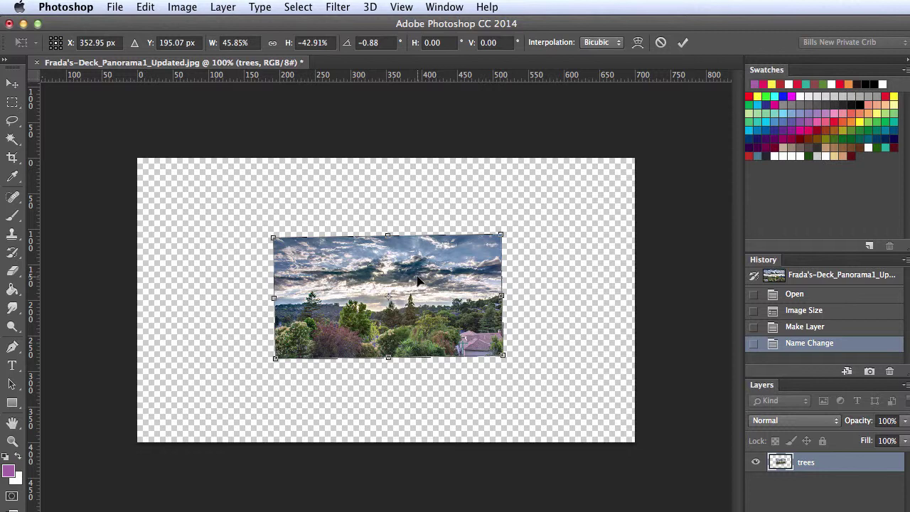
key(Return)
key(z)
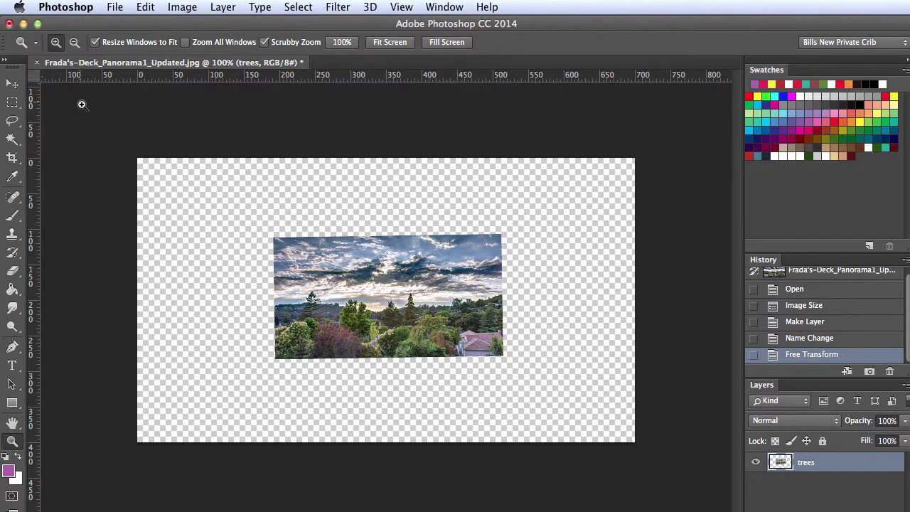
Reposition the trees layer with the Move tool, leaving it slightly right of and above the canvas center
click(12, 85)
drag(370, 289, 299, 281)
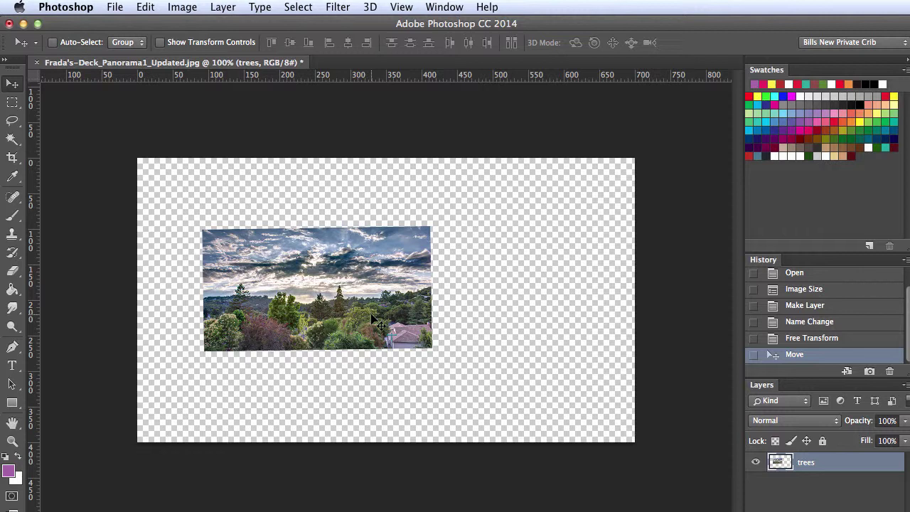
drag(383, 303, 359, 378)
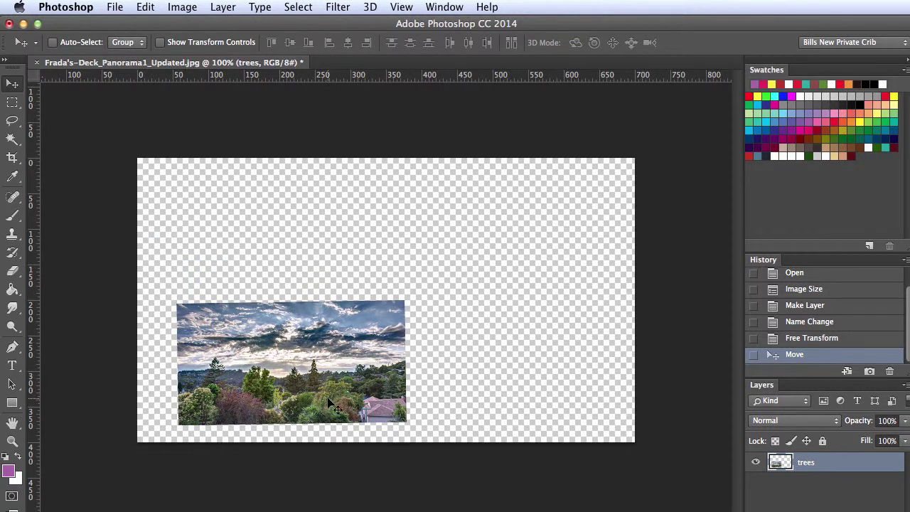
drag(325, 406, 441, 322)
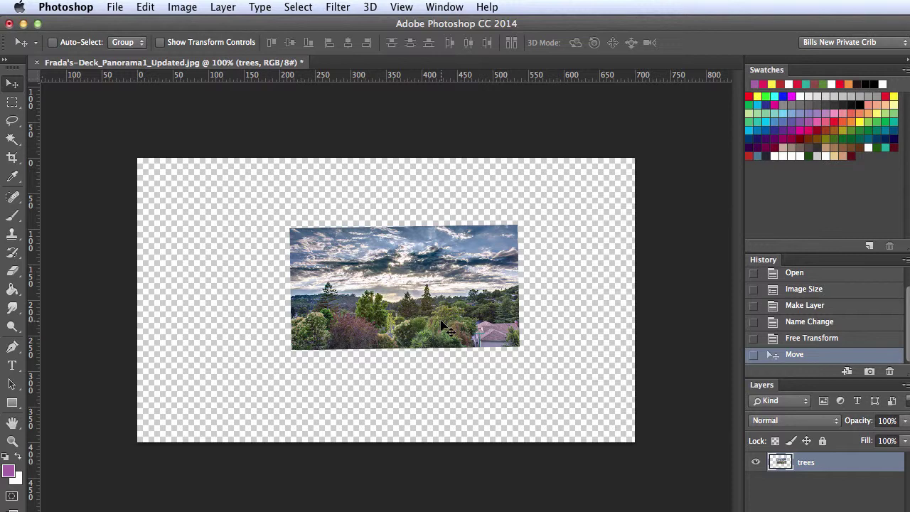
Flip the trees layer horizontally and vertically using the Transform commands
click(183, 9)
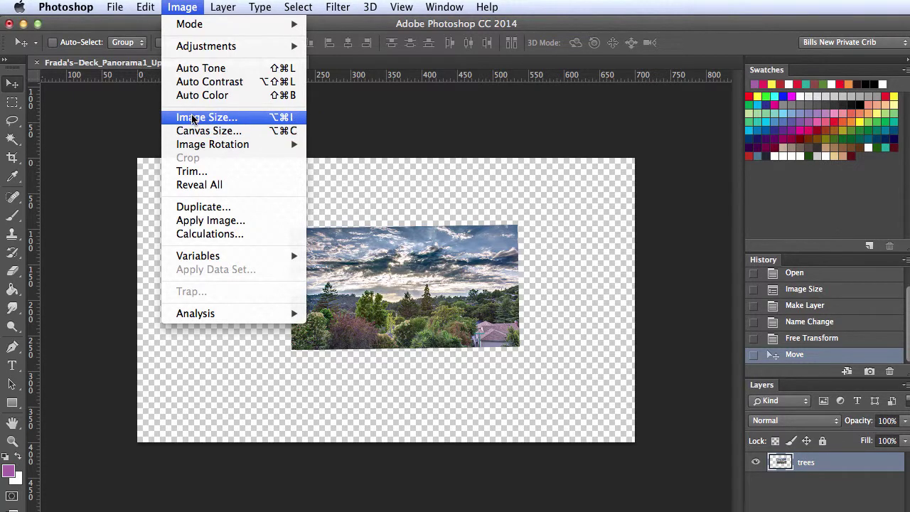
click(142, 8)
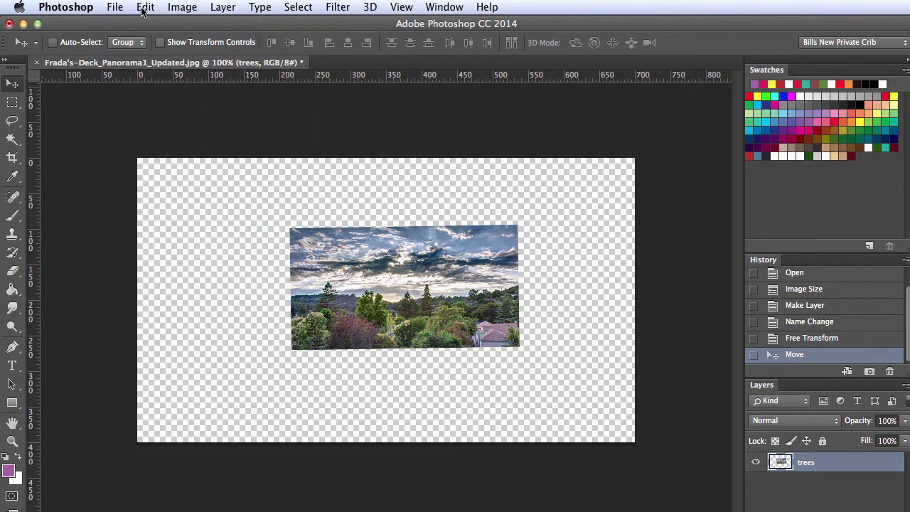
click(142, 9)
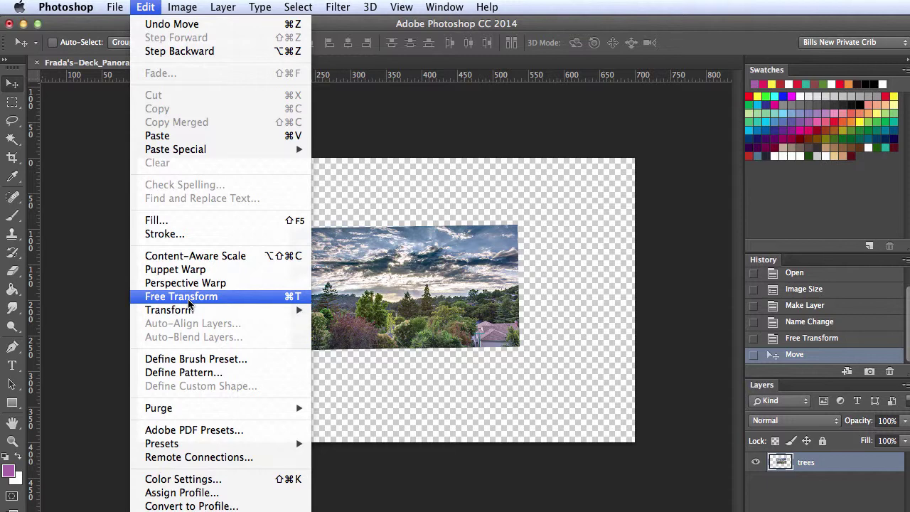
mouse_move(190, 310)
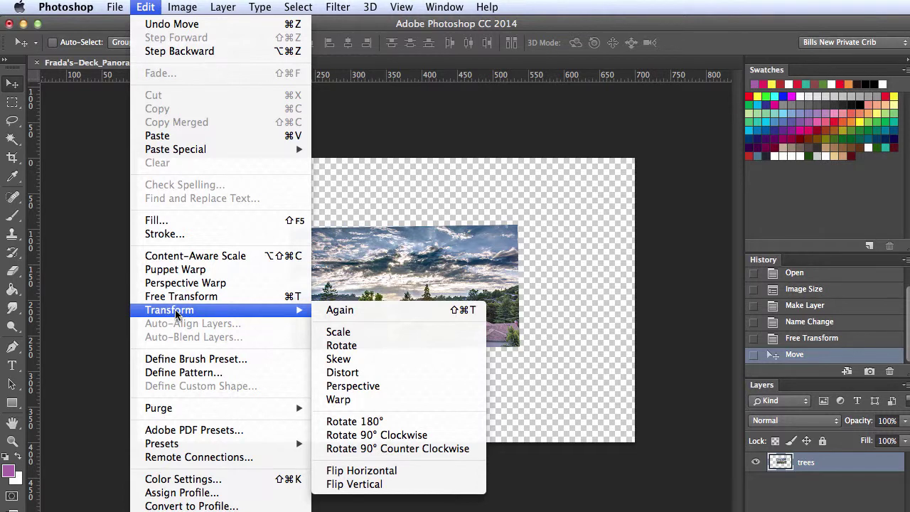
click(361, 470)
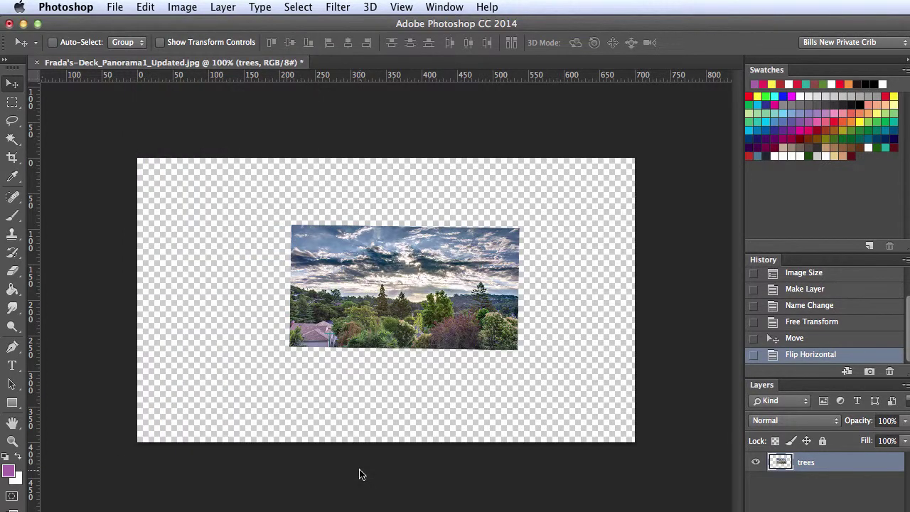
click(145, 9)
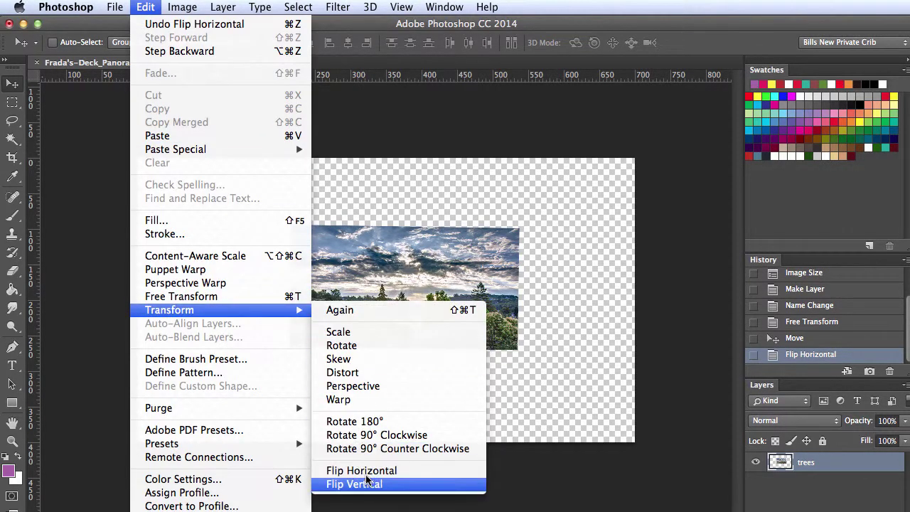
click(366, 484)
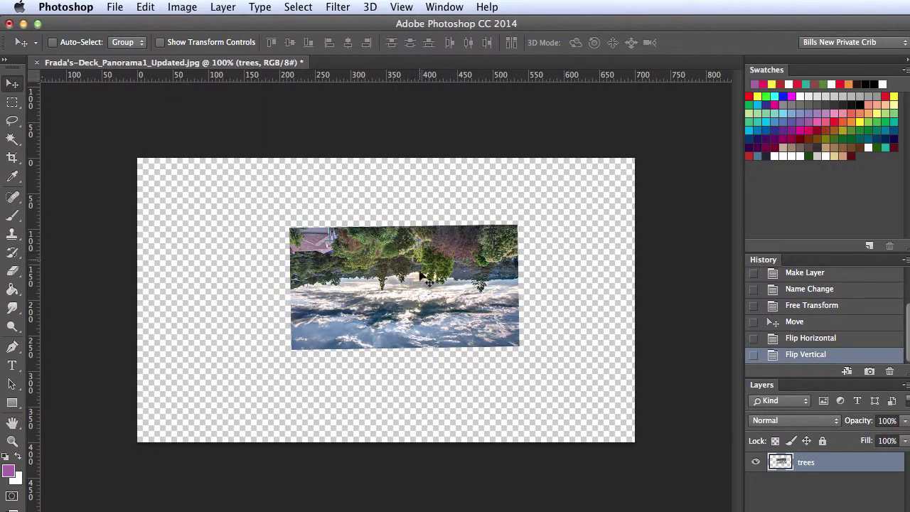